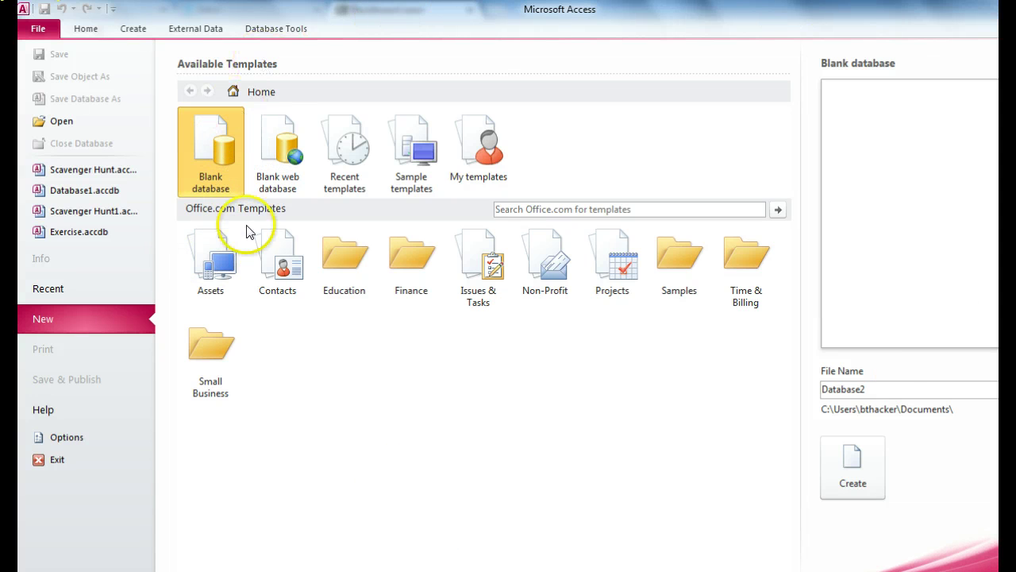
Create a new blank database with the file name SH1
{"action": "left_click", "coordinate": [823, 389]}
{"action": "double_click", "coordinate": [923, 390]}
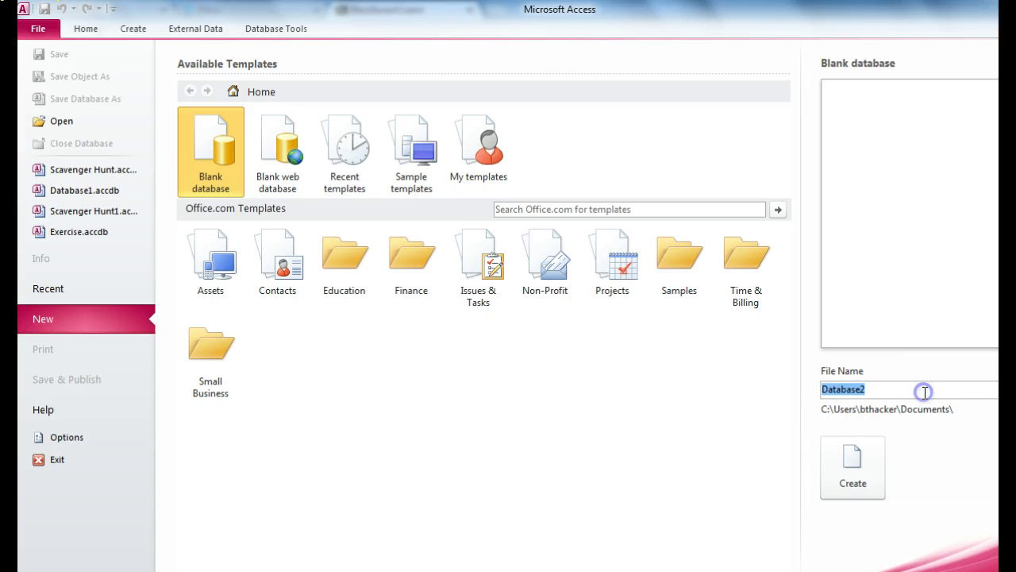
{"action": "type", "text": "SH"}
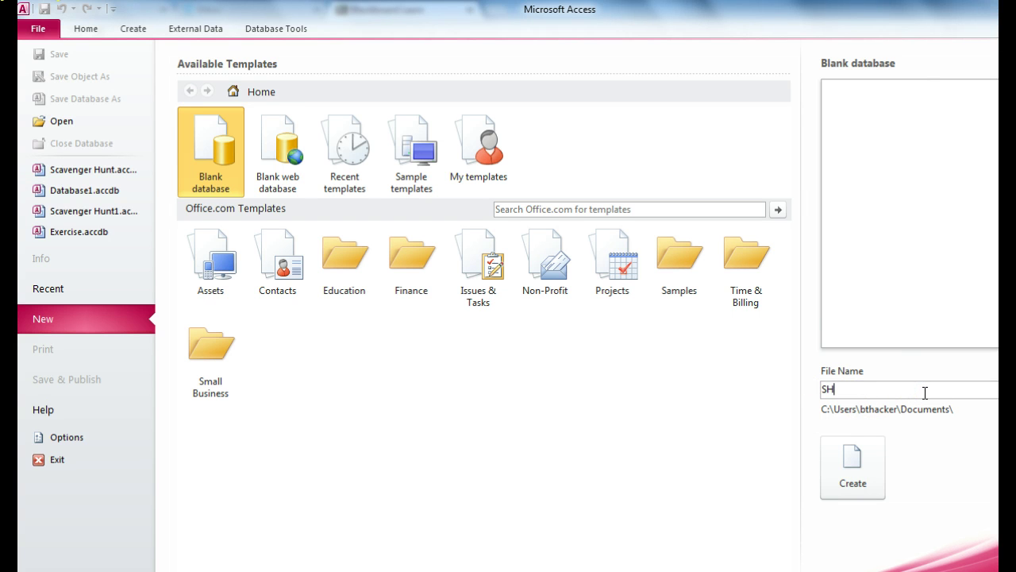
{"action": "type", "text": "1"}
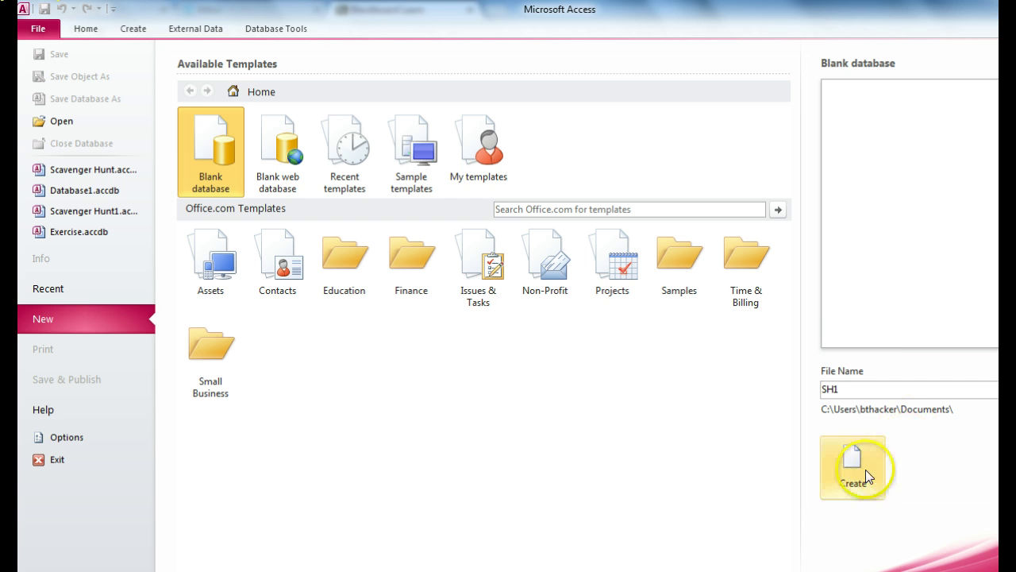
{"action": "left_click", "coordinate": [868, 474]}
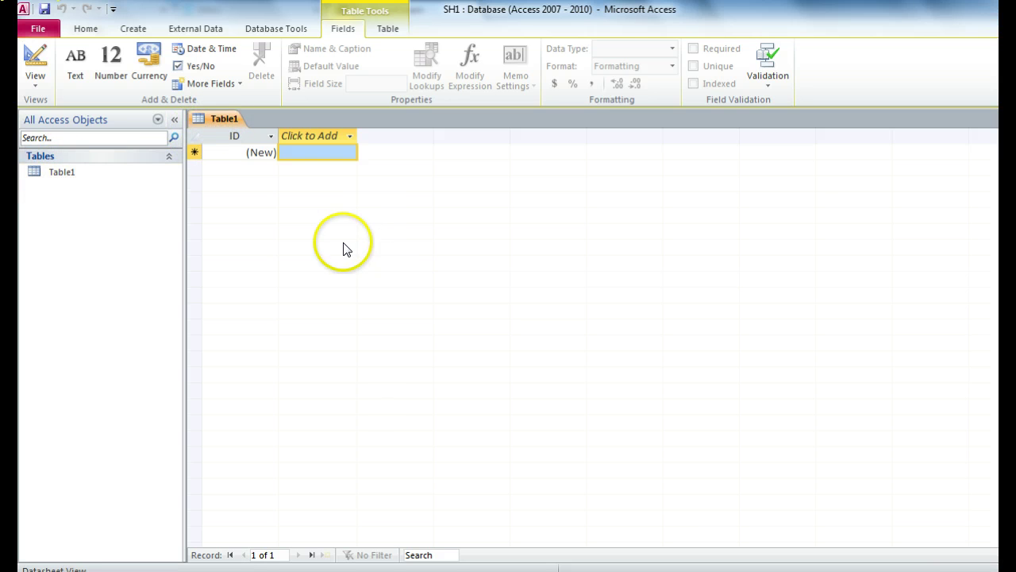
Switch the new table to Design View, saving it under the name SH Table
{"action": "left_click", "coordinate": [35, 79]}
{"action": "left_click", "coordinate": [54, 151]}
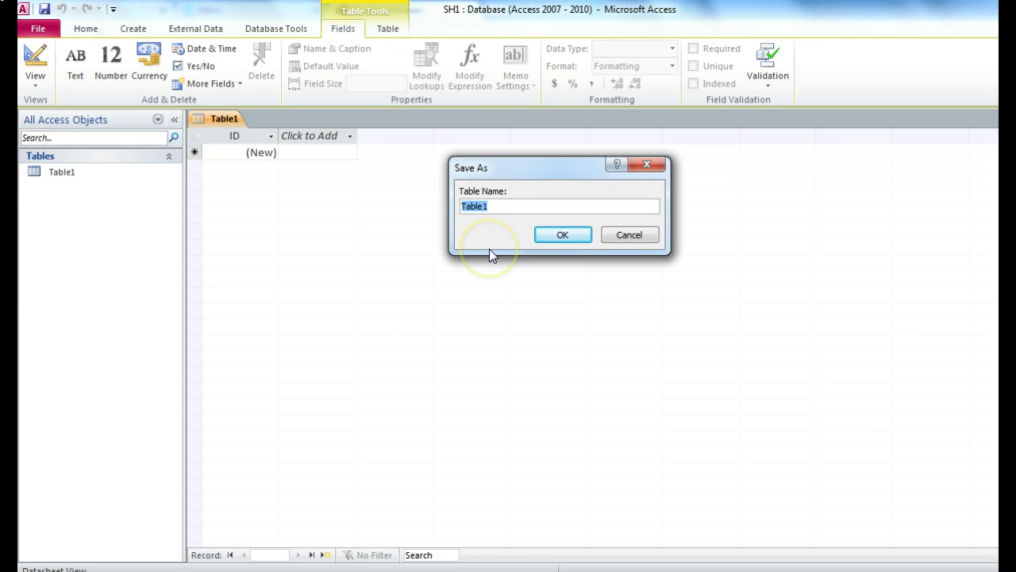
{"action": "type", "text": "SH Table"}
{"action": "left_click", "coordinate": [552, 238]}
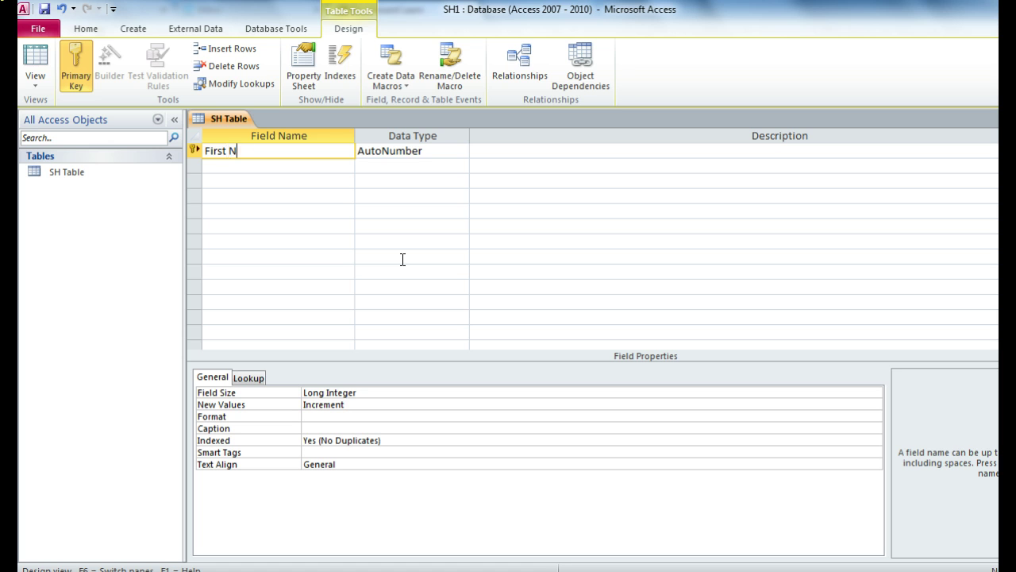
Name the first field First Name and set its data type to Text
{"action": "key", "text": "Tab"}
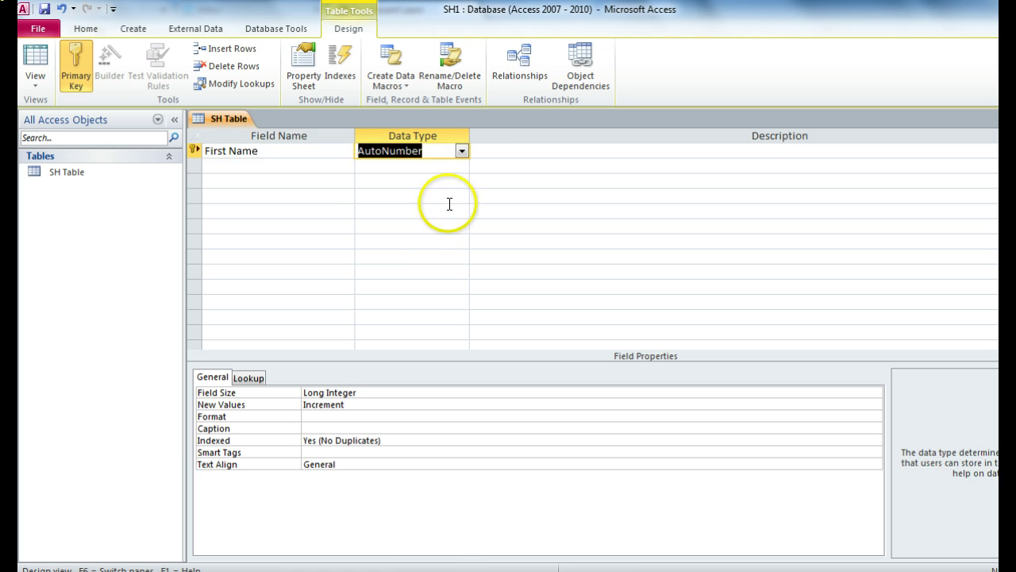
{"action": "left_click", "coordinate": [461, 150]}
{"action": "left_click", "coordinate": [426, 168]}
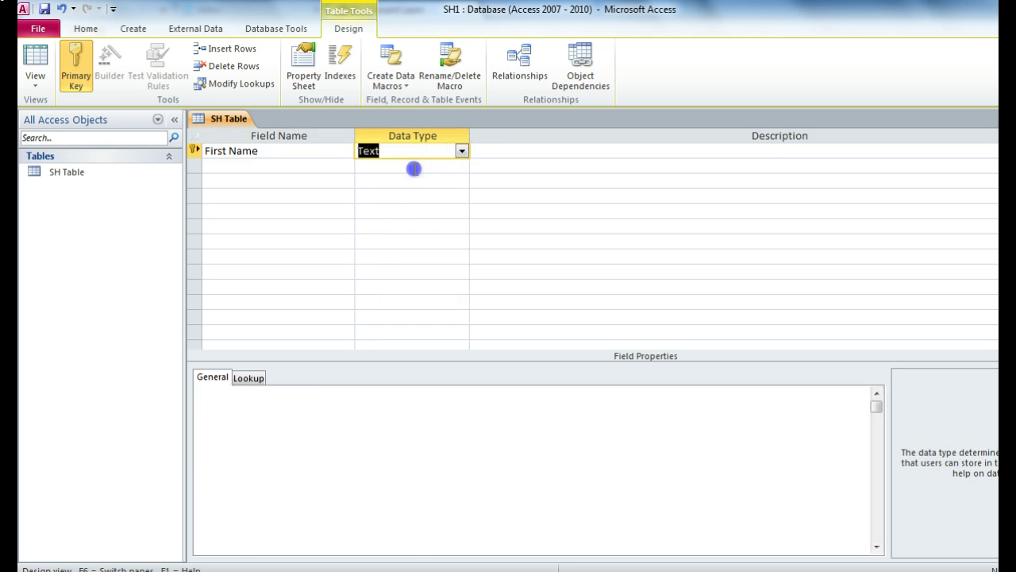
Add a second field named Last Name with the data type Text
{"action": "left_click", "coordinate": [282, 166]}
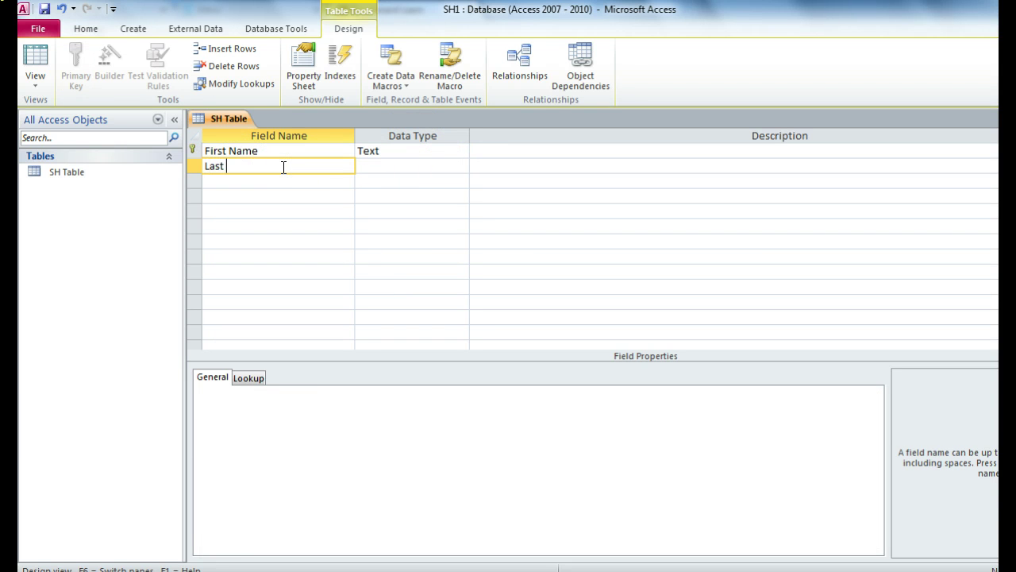
{"action": "type", "text": "Last Name"}
{"action": "key", "text": "Return"}
{"action": "key", "text": "Return"}
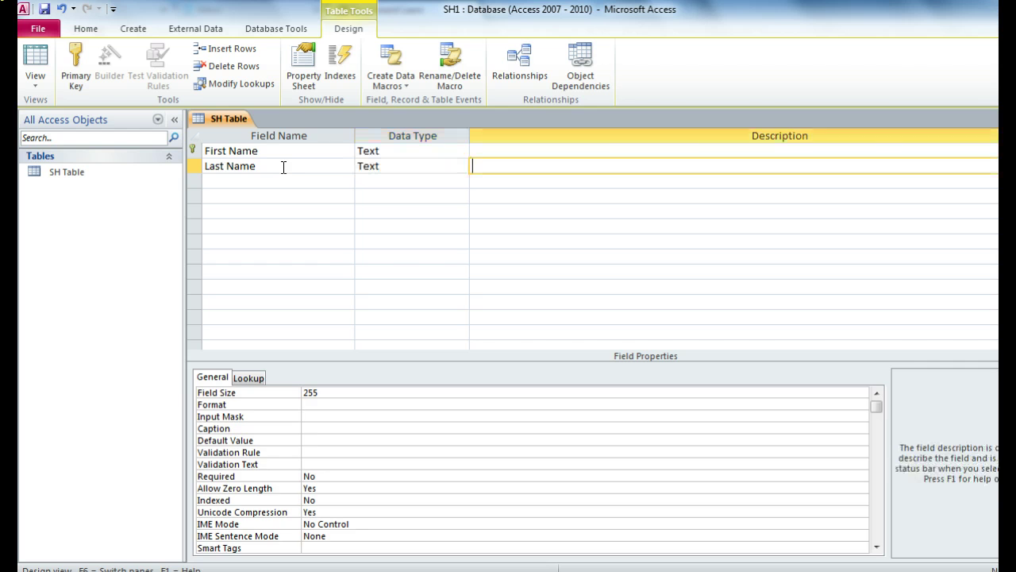
{"action": "key", "text": "Return"}
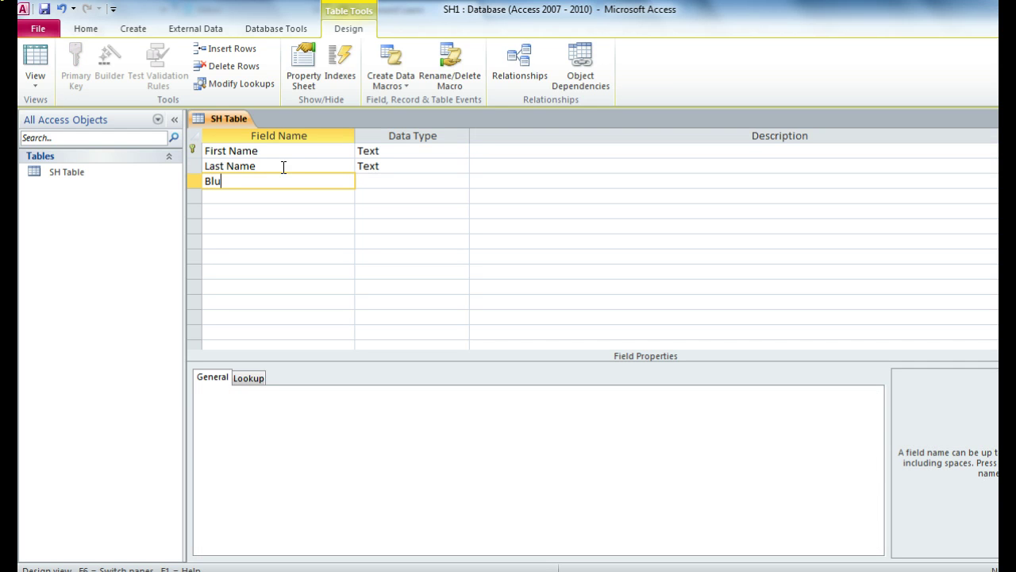
Add a field named Blue Eyes and set its data type to Yes/No
{"action": "type", "text": "Blue Eyes"}
{"action": "key", "text": "Return"}
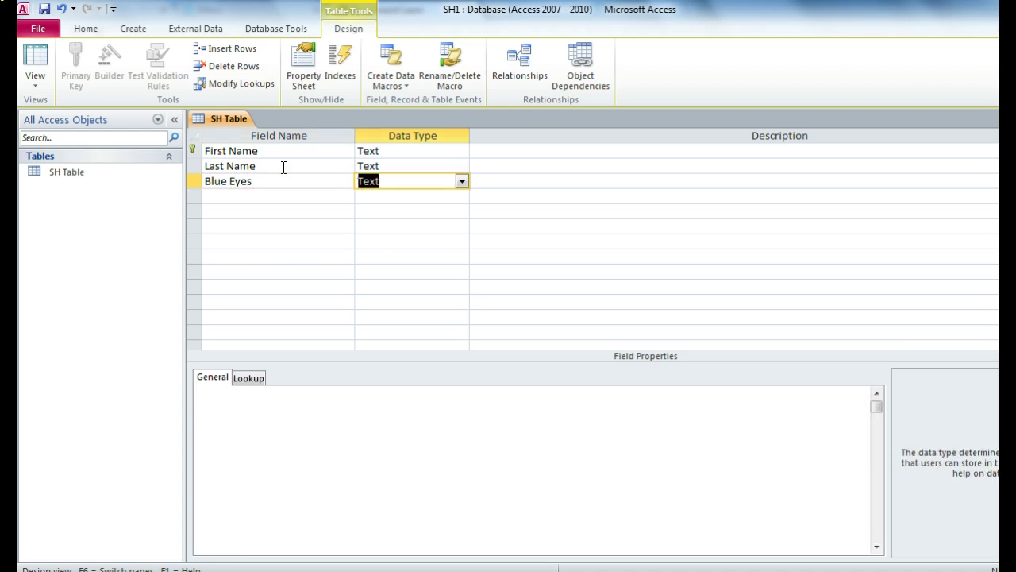
{"action": "left_click", "coordinate": [461, 196]}
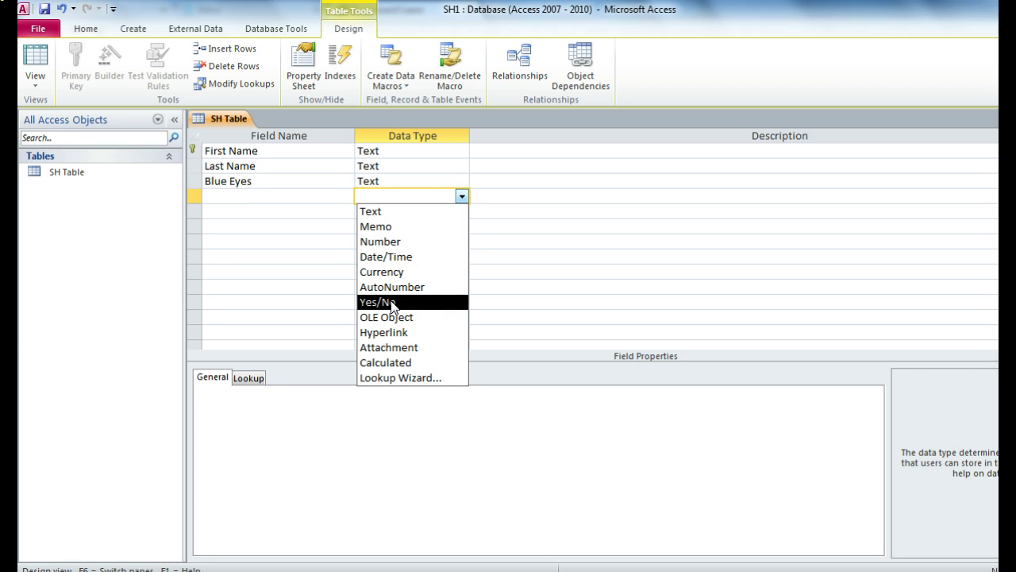
{"action": "left_click", "coordinate": [431, 180]}
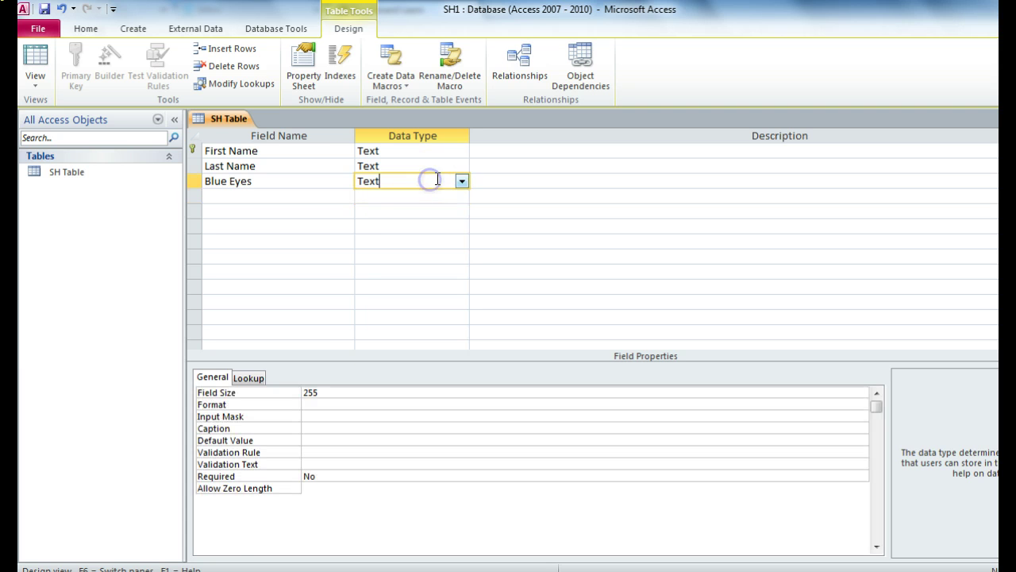
{"action": "left_click", "coordinate": [460, 180]}
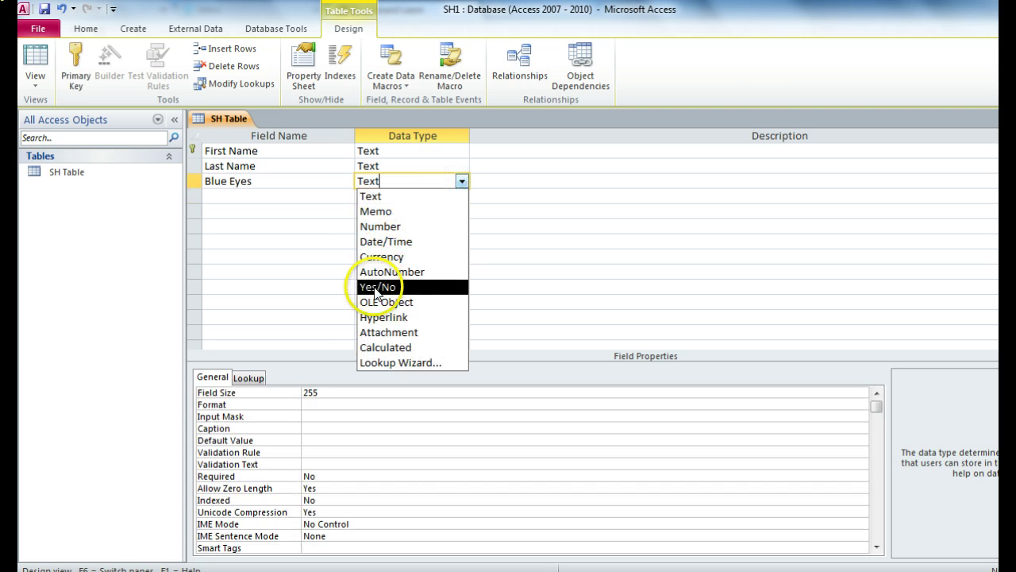
{"action": "left_click", "coordinate": [375, 286]}
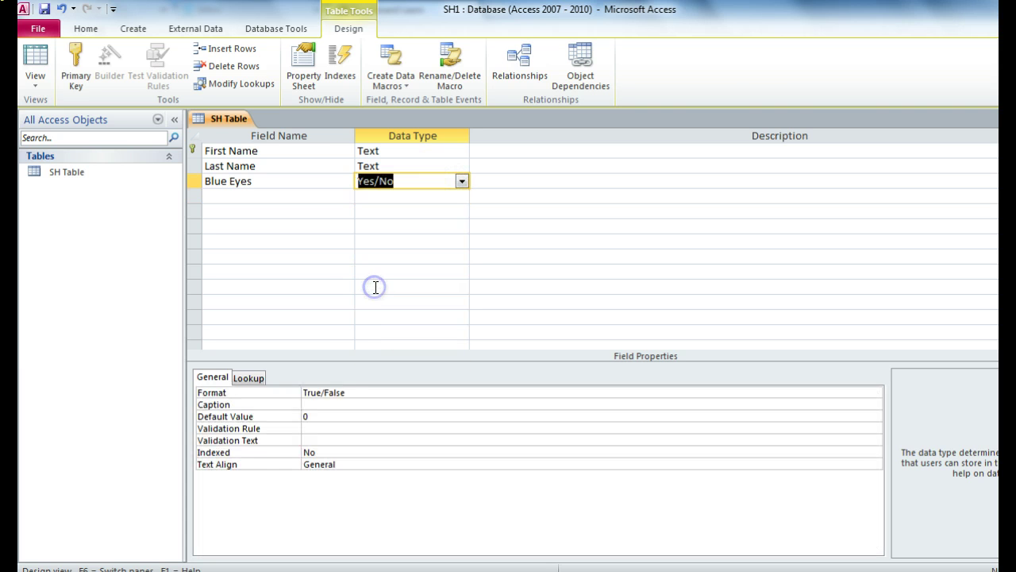
Add a field named Age below Blue Eyes with the data type Number
{"action": "left_click", "coordinate": [243, 196]}
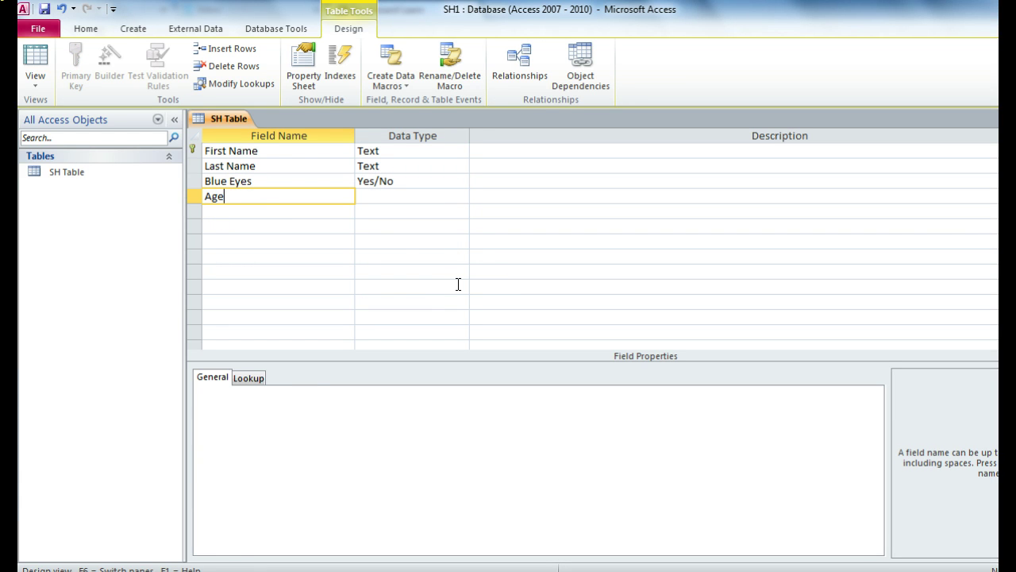
{"action": "key", "text": "Tab"}
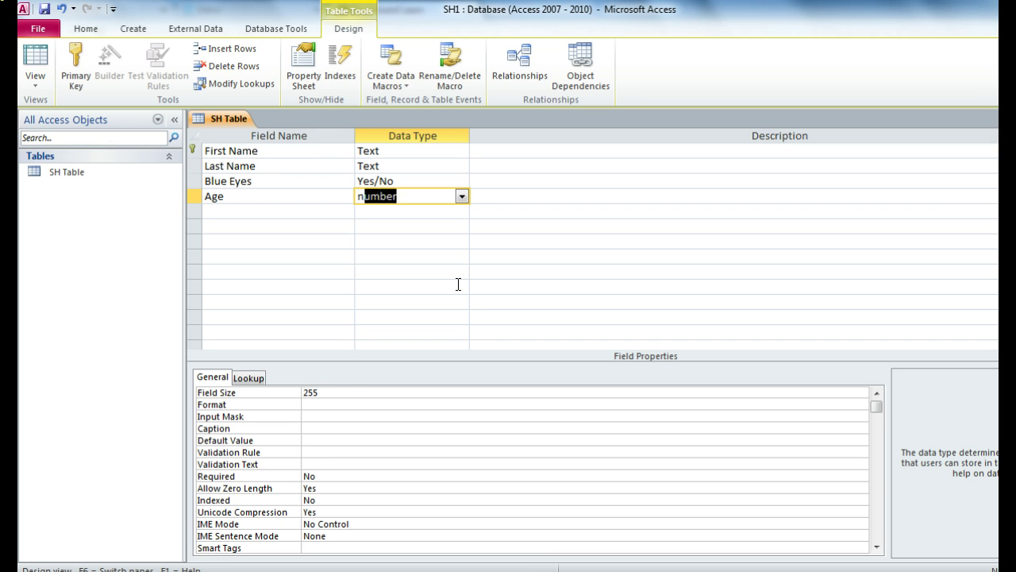
{"action": "type", "text": "n"}
{"action": "key", "text": "Tab"}
{"action": "key", "text": "Tab"}
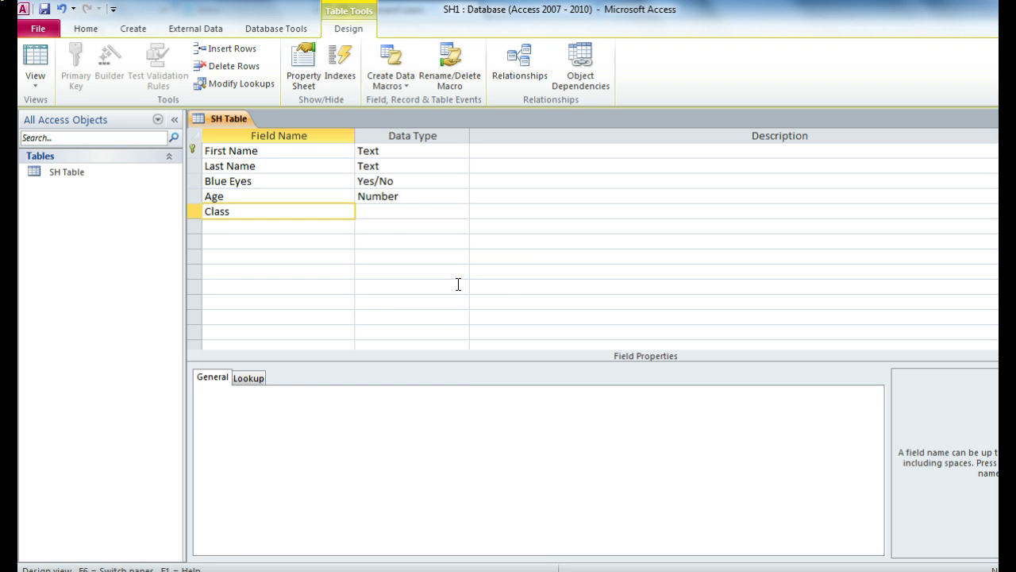
Add a Class field and start the Lookup Wizard for it, choosing to supply the list values manually
{"action": "left_click", "coordinate": [459, 211]}
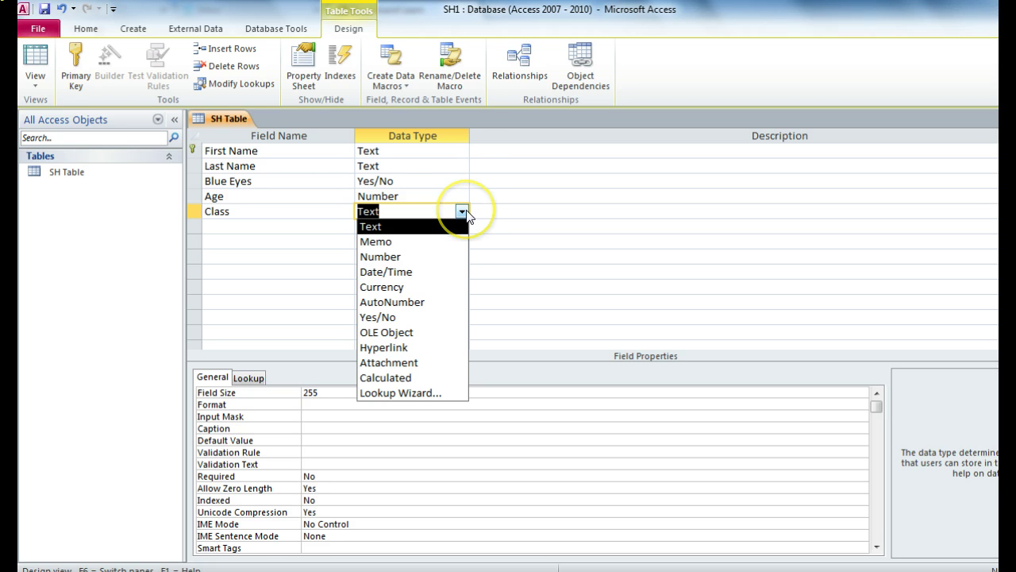
{"action": "left_click", "coordinate": [395, 393]}
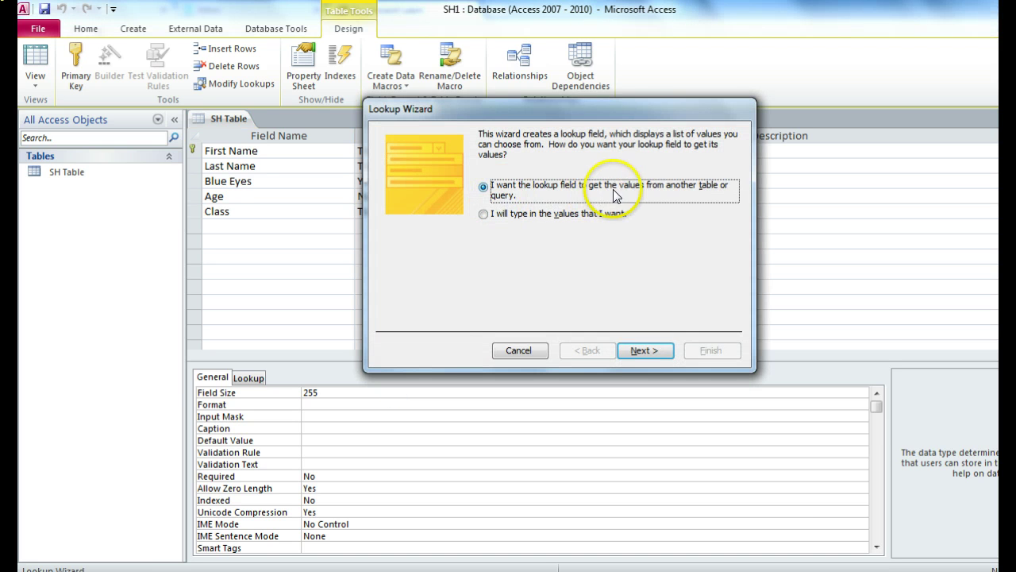
{"action": "left_click", "coordinate": [481, 214]}
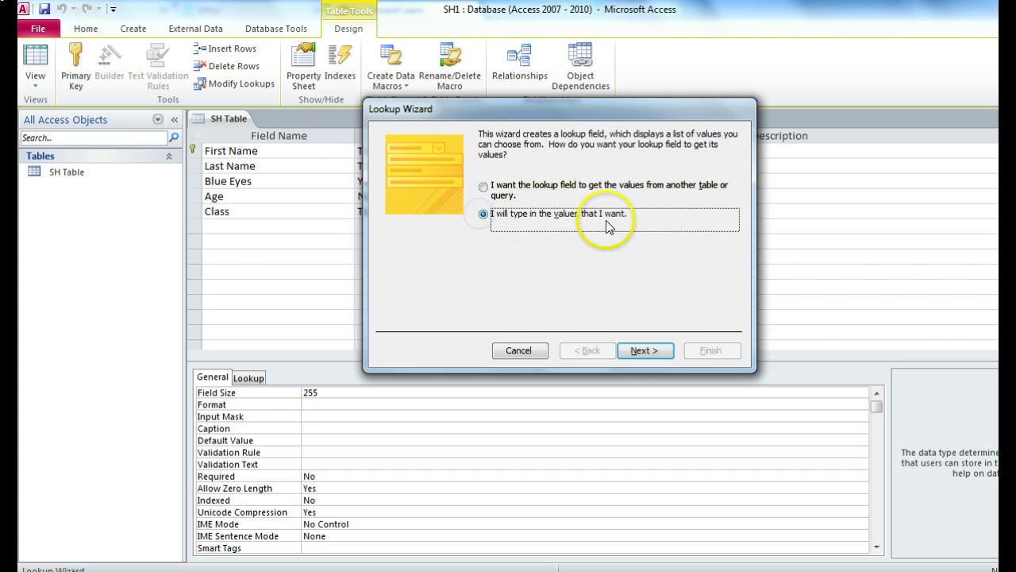
{"action": "left_click", "coordinate": [633, 351]}
{"action": "left_click", "coordinate": [430, 228]}
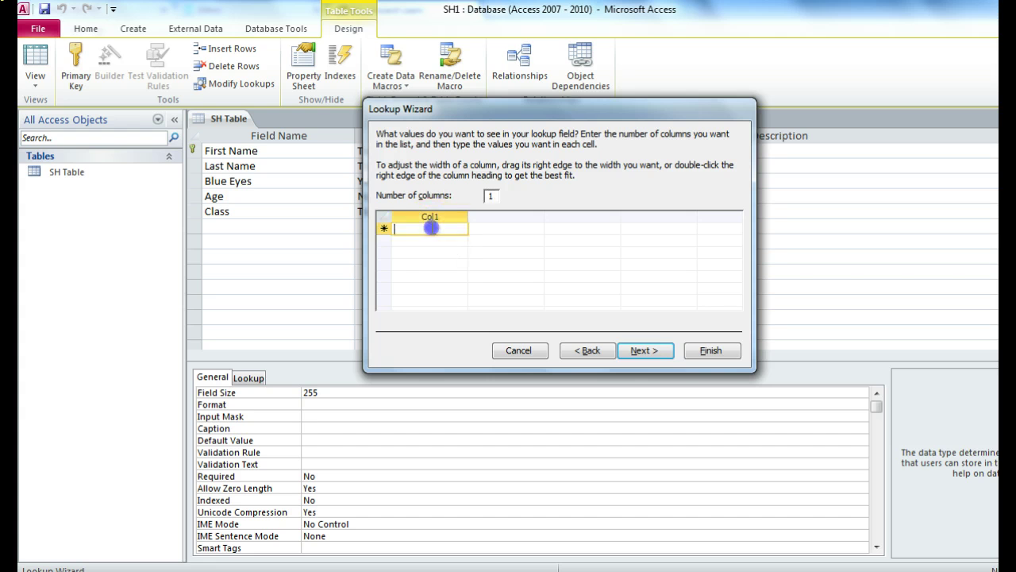
Enter Freshman, Sophmore, Junior and Senior as the lookup values for Class and finish the wizard
{"action": "type", "text": "Fresh"}
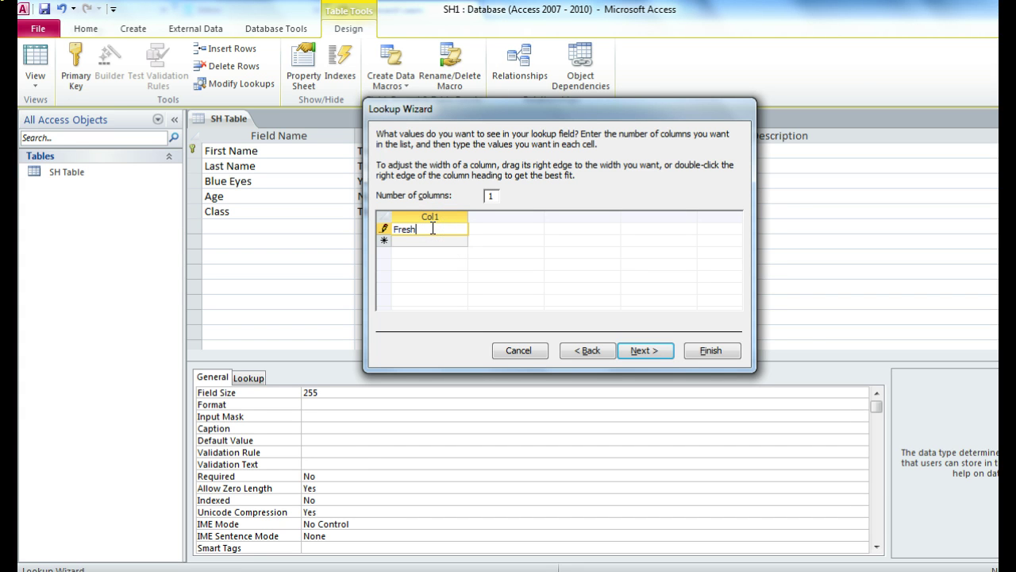
{"action": "type", "text": "man"}
{"action": "left_click", "coordinate": [414, 240]}
{"action": "type", "text": "Sophomore"}
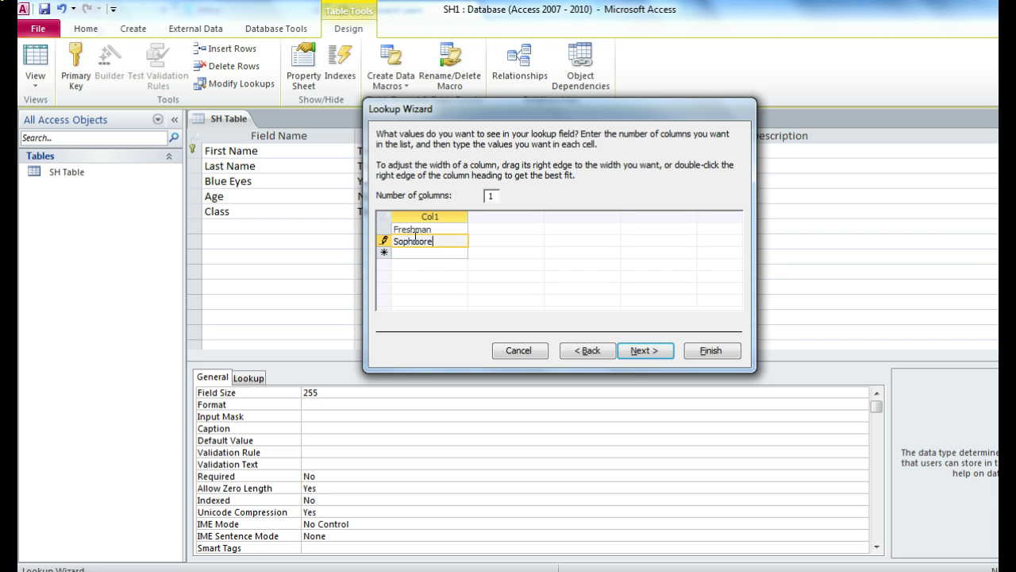
{"action": "left_click", "coordinate": [422, 252]}
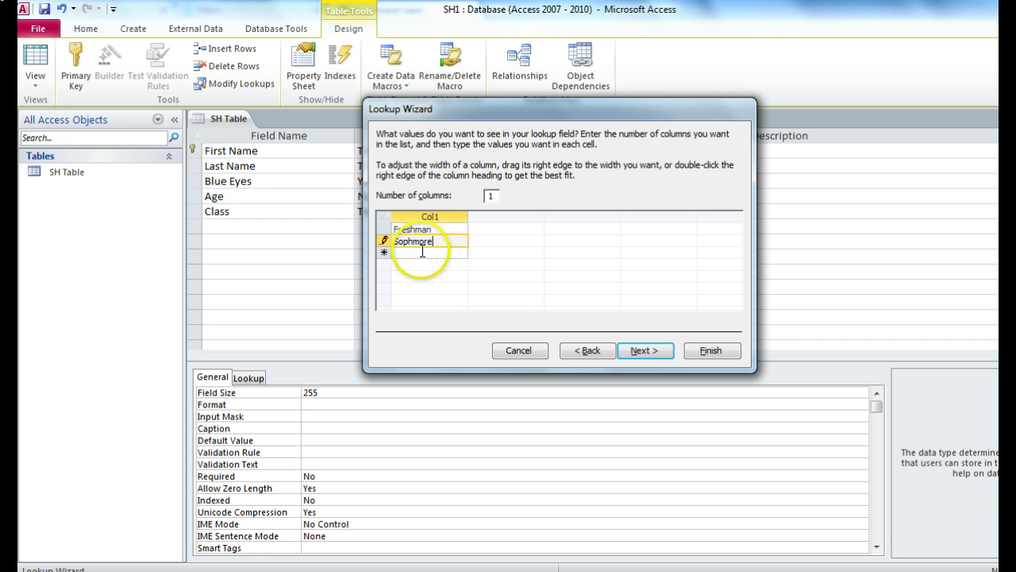
{"action": "type", "text": "Junior"}
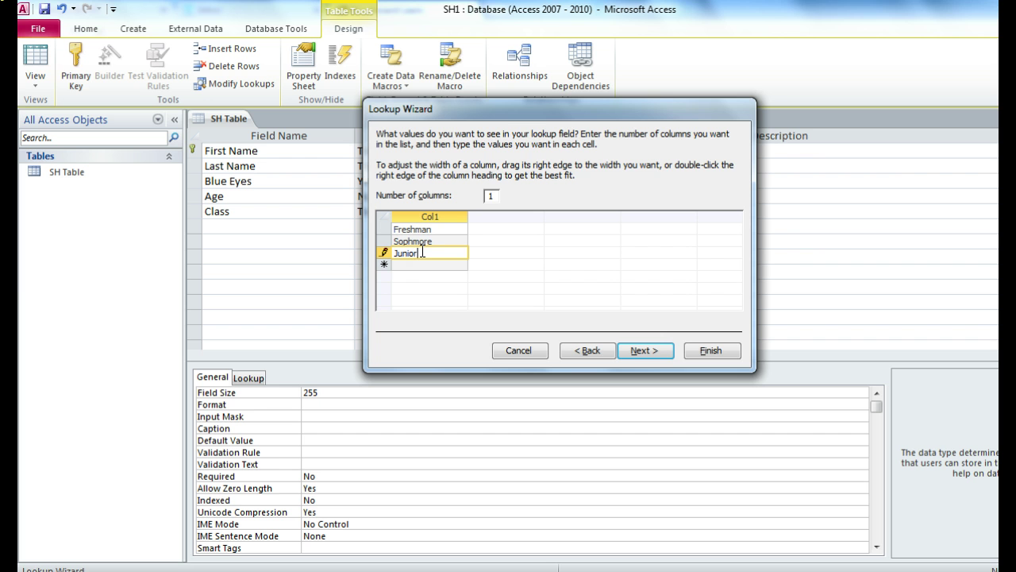
{"action": "left_click", "coordinate": [411, 266]}
{"action": "type", "text": "Seni"}
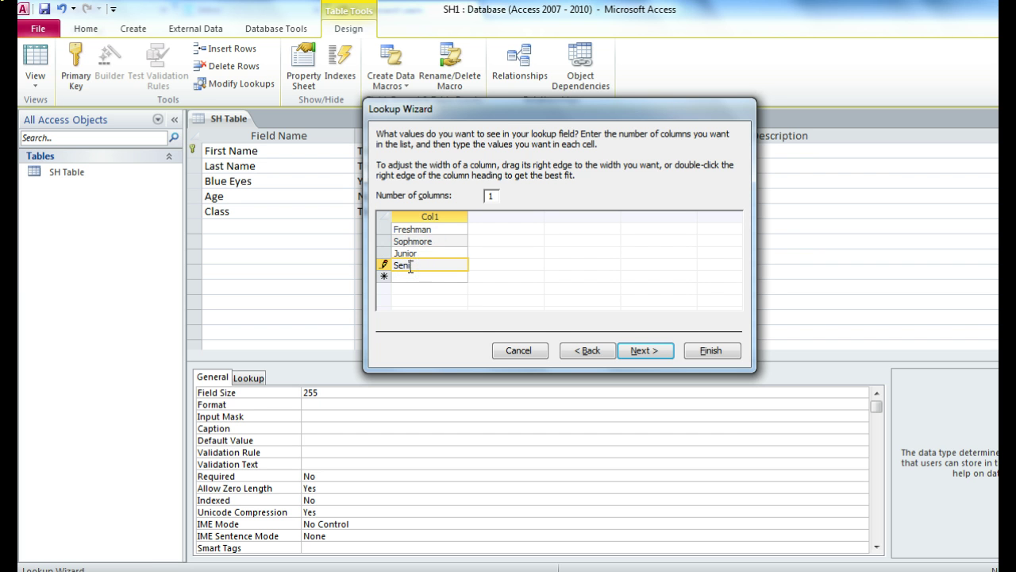
{"action": "type", "text": "or"}
{"action": "left_click", "coordinate": [693, 350]}
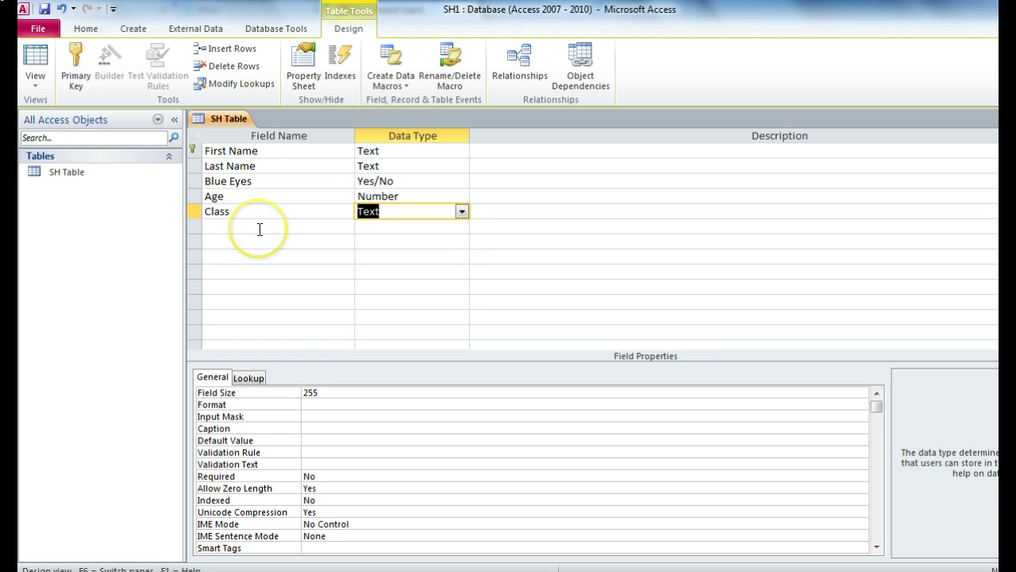
Switch SH Table to Datasheet View, saving the table's design changes
{"action": "left_click", "coordinate": [34, 82]}
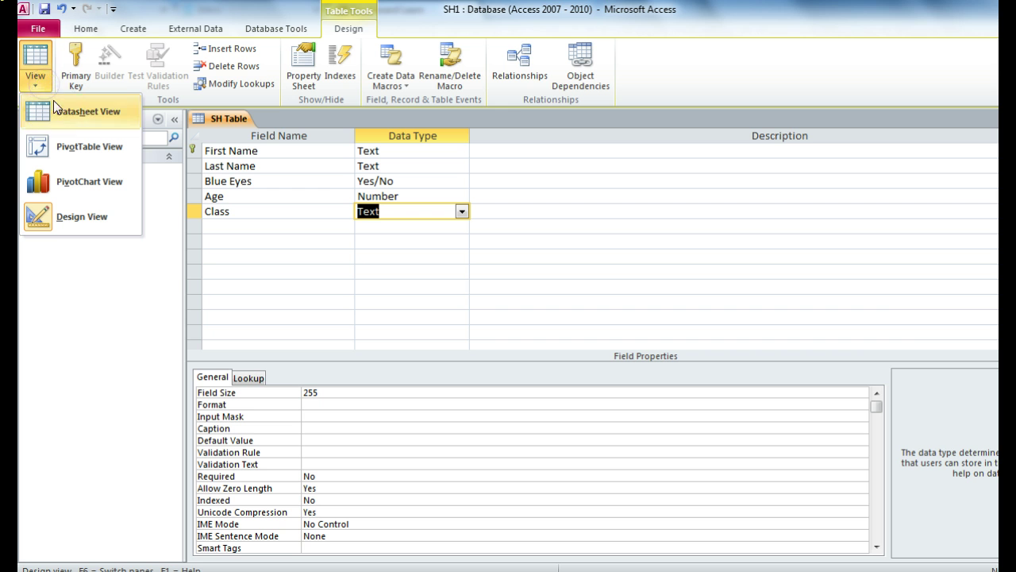
{"action": "left_click", "coordinate": [54, 109]}
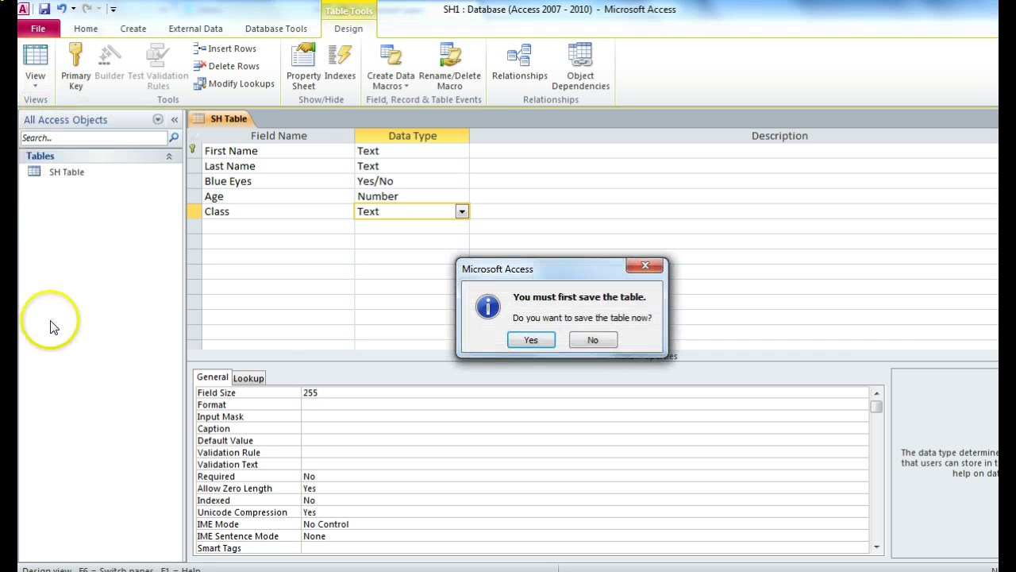
{"action": "left_click", "coordinate": [531, 339]}
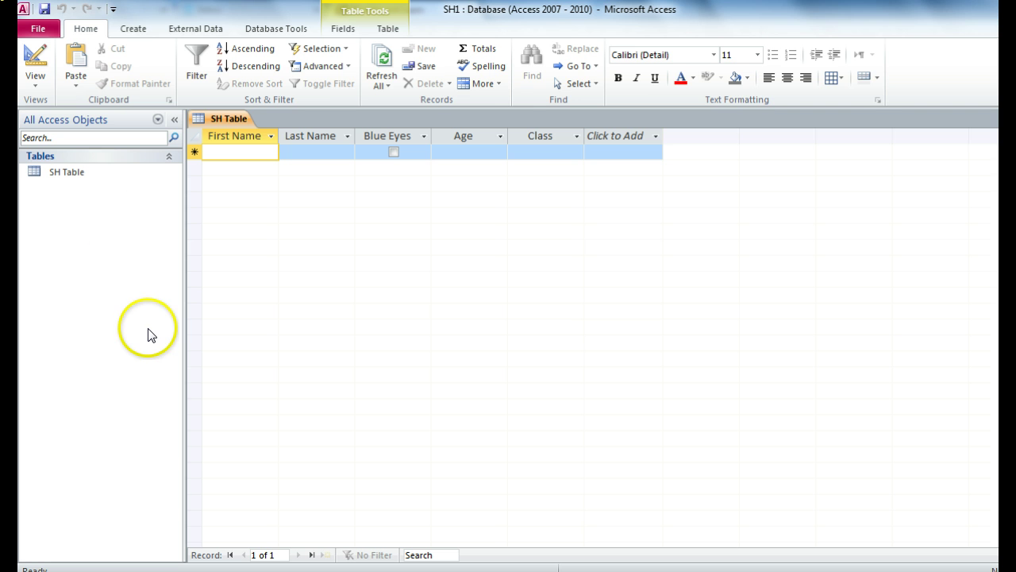
Create a form based on SH Table and display it in Form View
{"action": "left_click", "coordinate": [133, 28]}
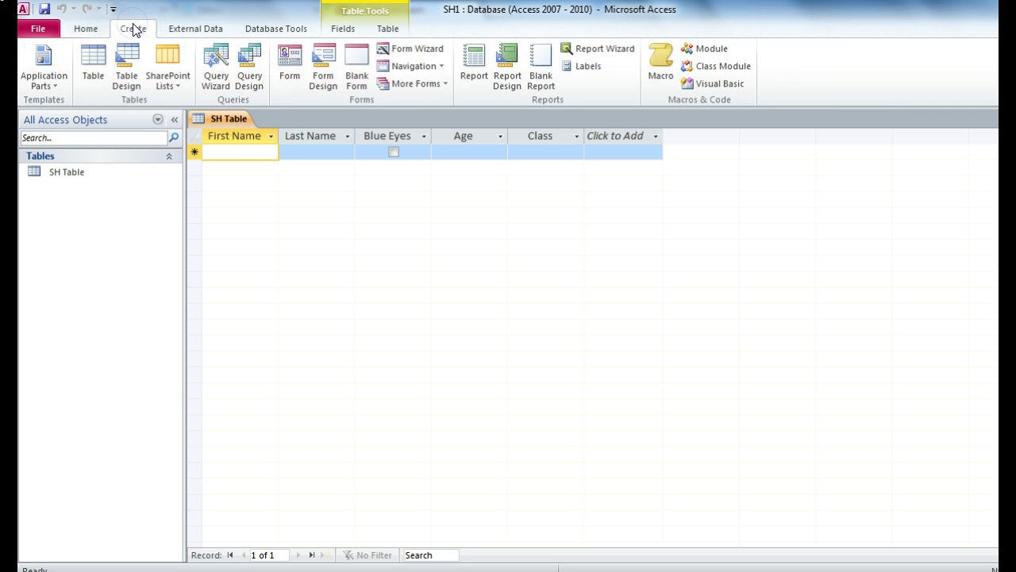
{"action": "left_click", "coordinate": [290, 63]}
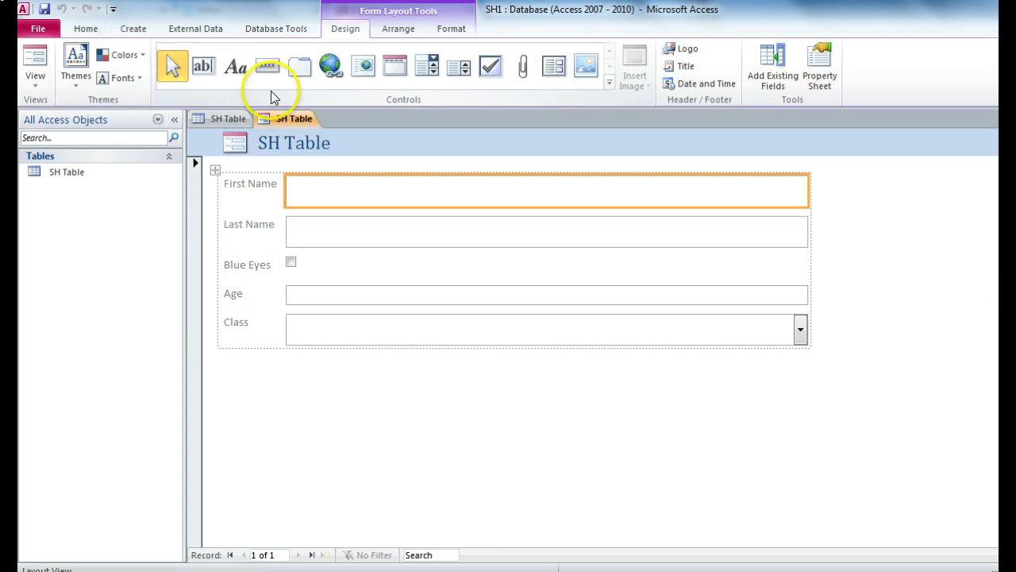
{"action": "left_click", "coordinate": [35, 79]}
{"action": "left_click", "coordinate": [91, 116]}
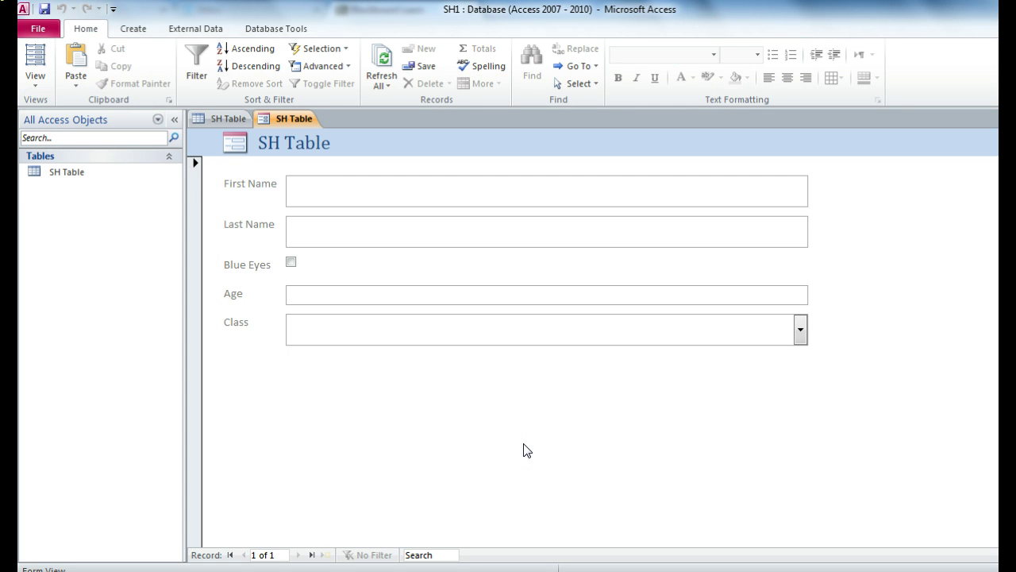
Fill in the first record with the person's first and last name, age 43 and class Senior, leaving Blue Eyes unticked
{"action": "type", "text": "Brian"}
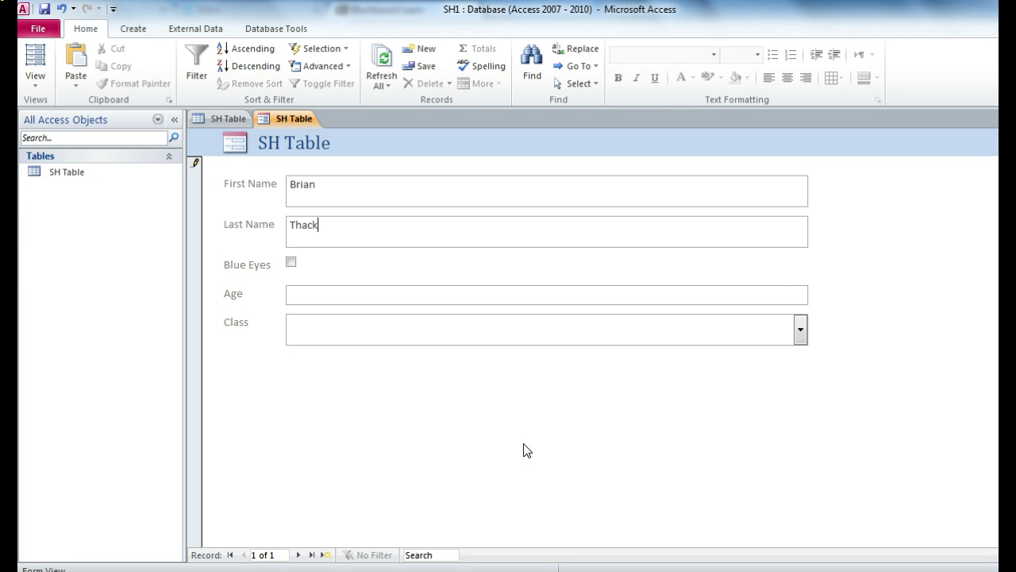
{"action": "left_click", "coordinate": [390, 296]}
{"action": "key", "text": "Tab"}
{"action": "left_click", "coordinate": [800, 330]}
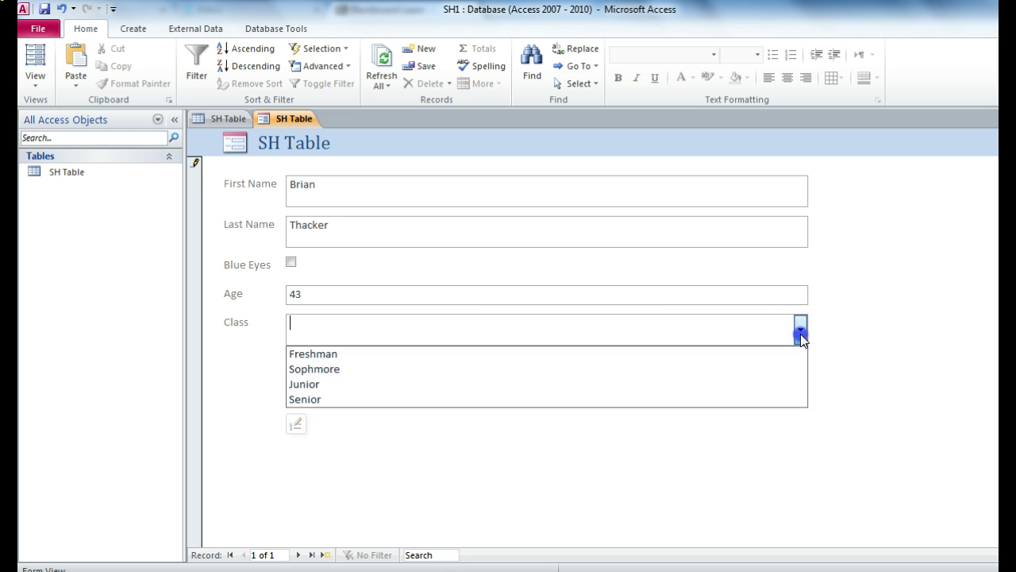
{"action": "left_click", "coordinate": [318, 399]}
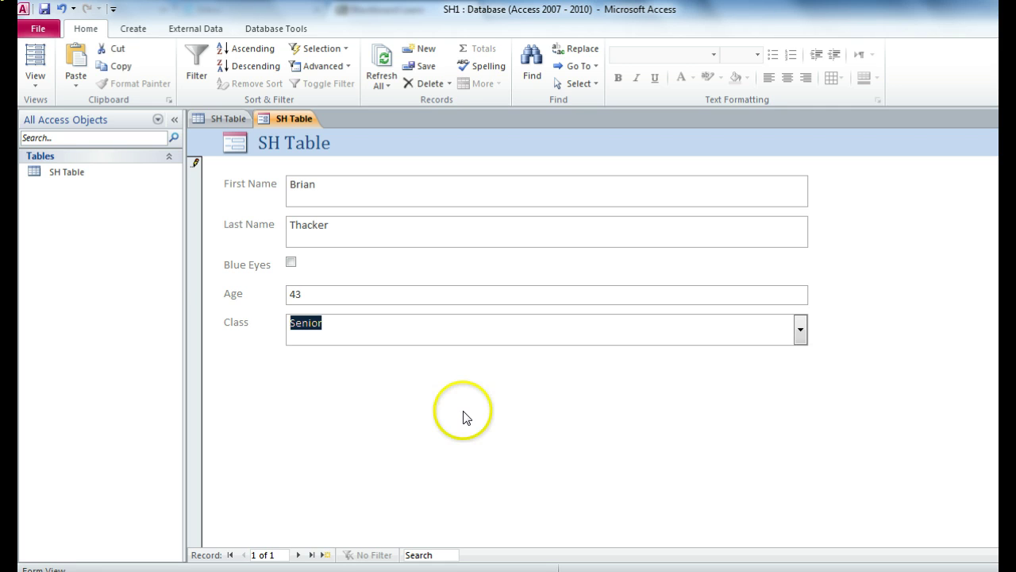
Add a second record with the person's first and last name, Blue Eyes ticked, age 2 and class Freshman
{"action": "left_click", "coordinate": [297, 555]}
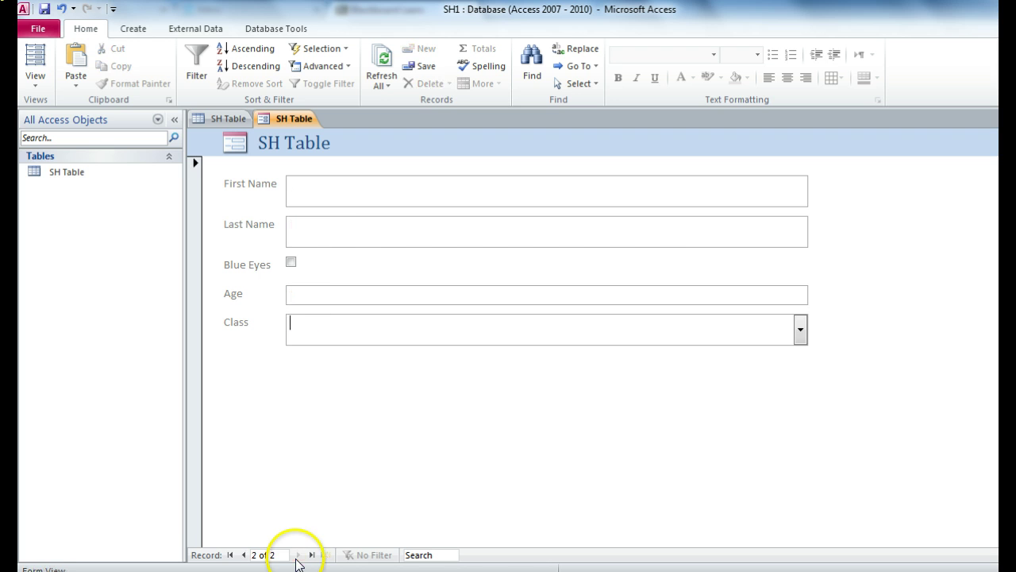
{"action": "left_click", "coordinate": [360, 191]}
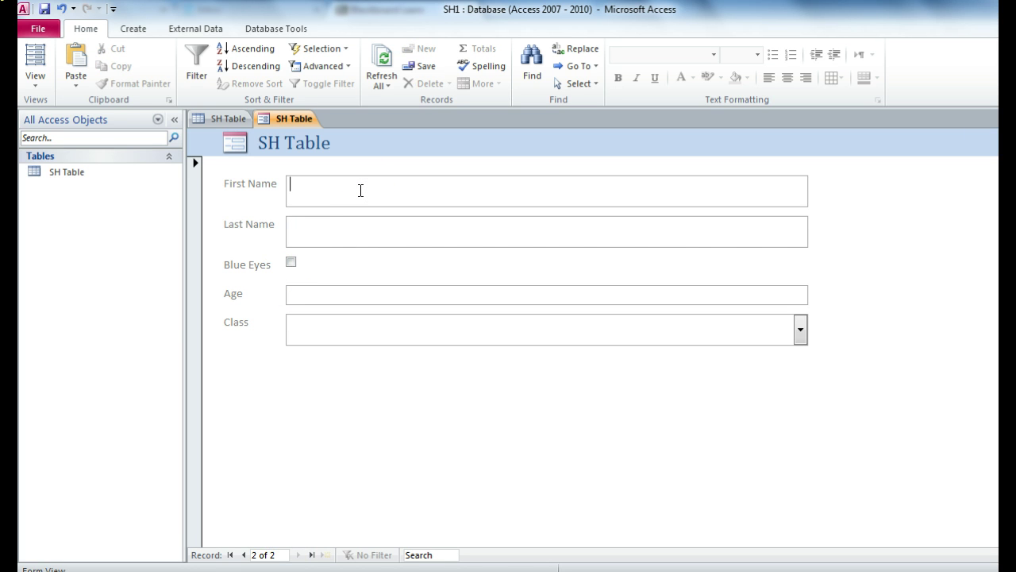
{"action": "type", "text": "Joe"}
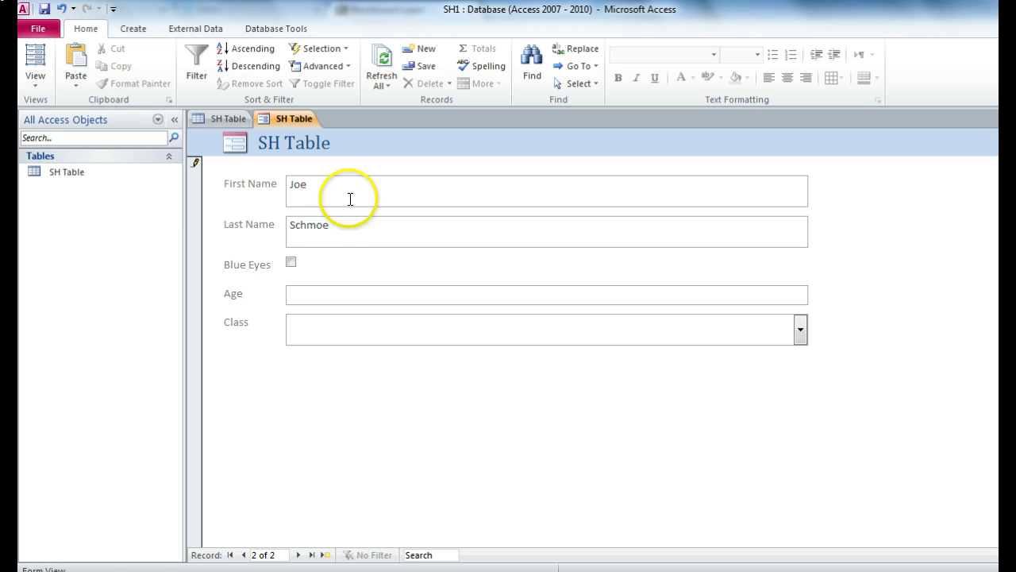
{"action": "left_click", "coordinate": [291, 262]}
{"action": "left_click", "coordinate": [302, 292]}
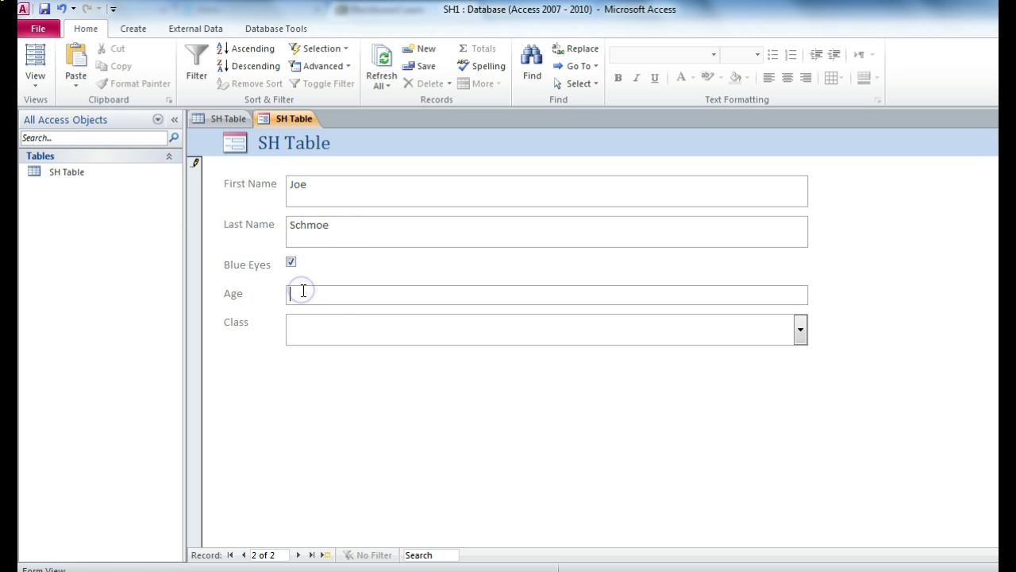
{"action": "type", "text": "2"}
{"action": "left_click", "coordinate": [327, 332]}
{"action": "left_click", "coordinate": [800, 331]}
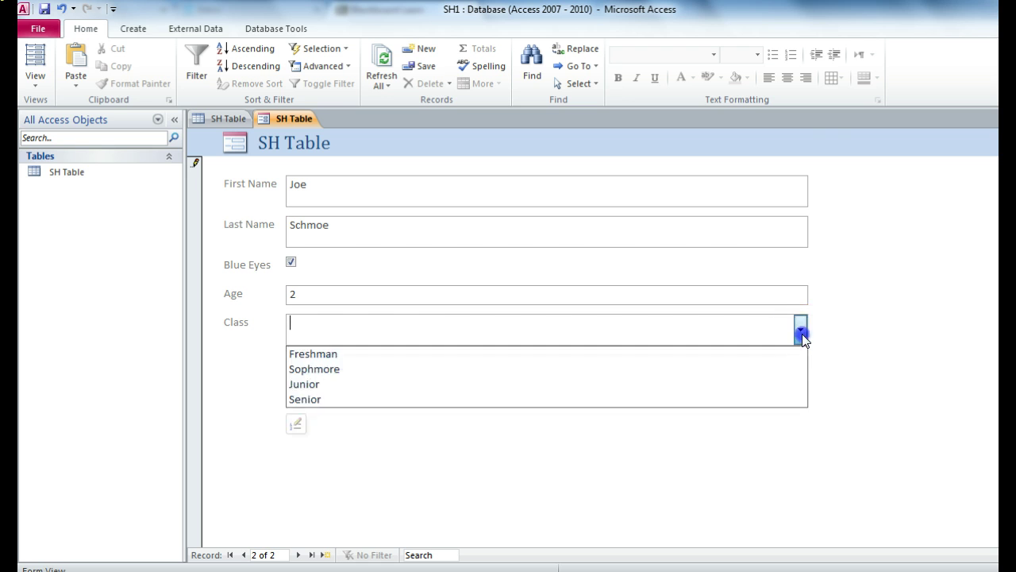
{"action": "left_click", "coordinate": [785, 352]}
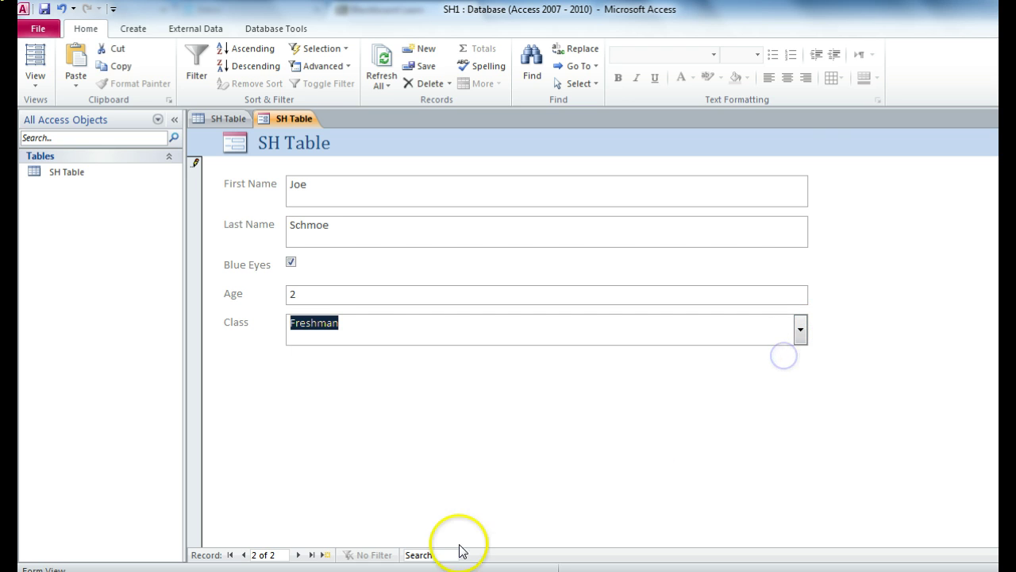
Add a third record with the person's first and last name, Blue Eyes ticked, age 12 and class Sophmore
{"action": "left_click", "coordinate": [298, 554]}
{"action": "left_click", "coordinate": [338, 179]}
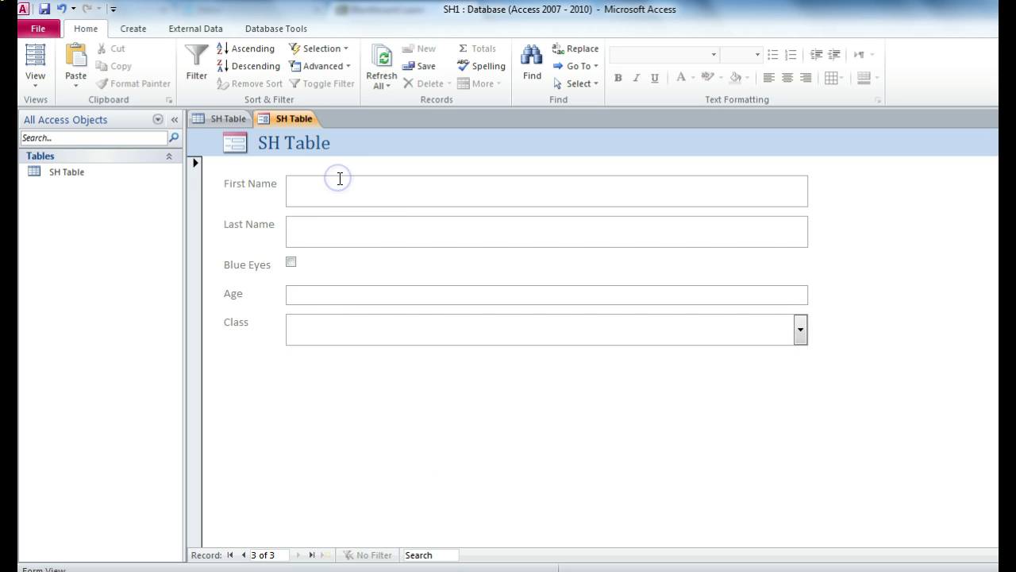
{"action": "type", "text": "Preston"}
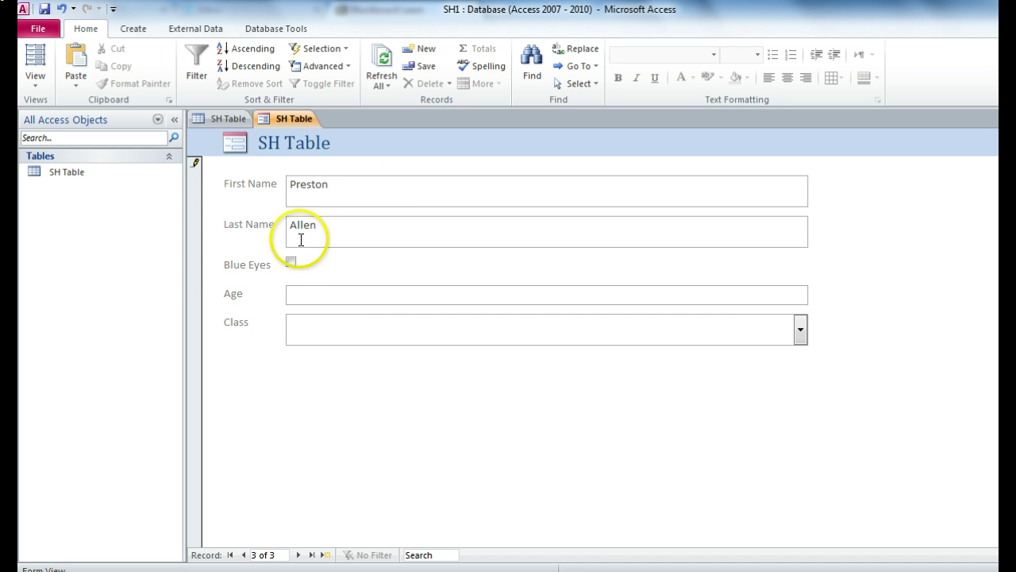
{"action": "left_click", "coordinate": [290, 262]}
{"action": "left_click", "coordinate": [301, 299]}
{"action": "type", "text": "12"}
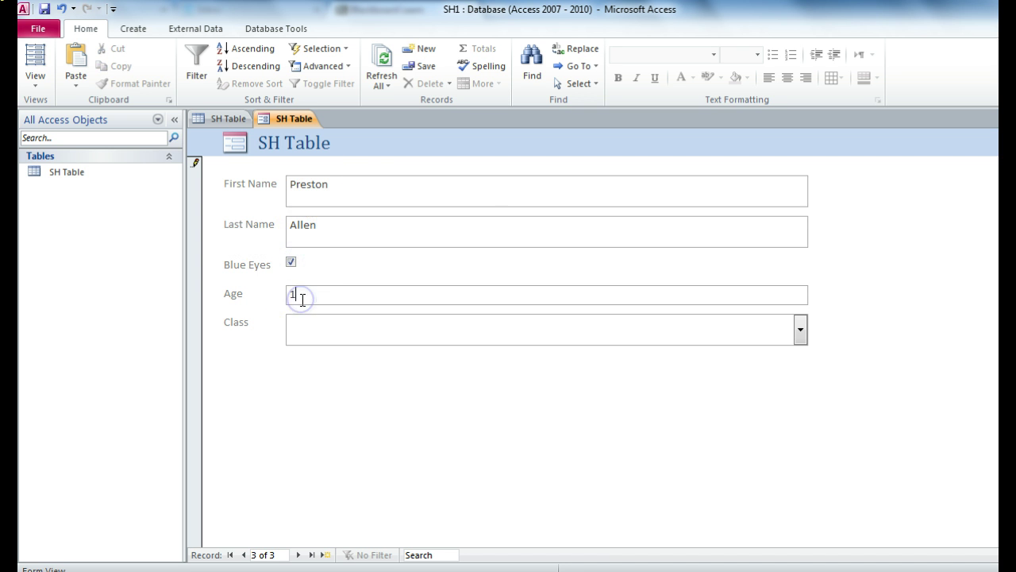
{"action": "left_click", "coordinate": [315, 333]}
{"action": "left_click", "coordinate": [801, 329]}
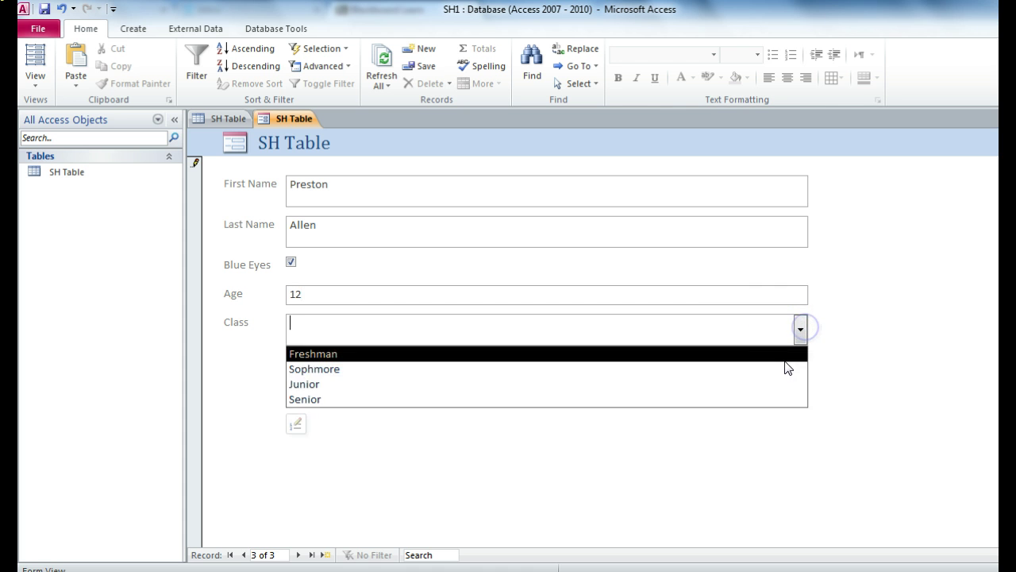
{"action": "left_click", "coordinate": [780, 369]}
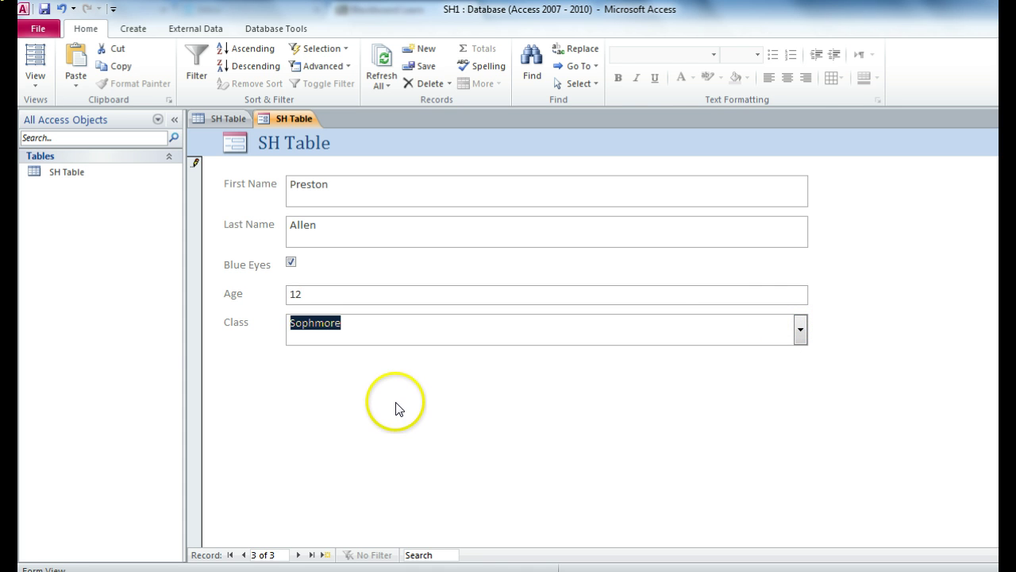
Save the form under the name SH Table
{"action": "left_click", "coordinate": [44, 10]}
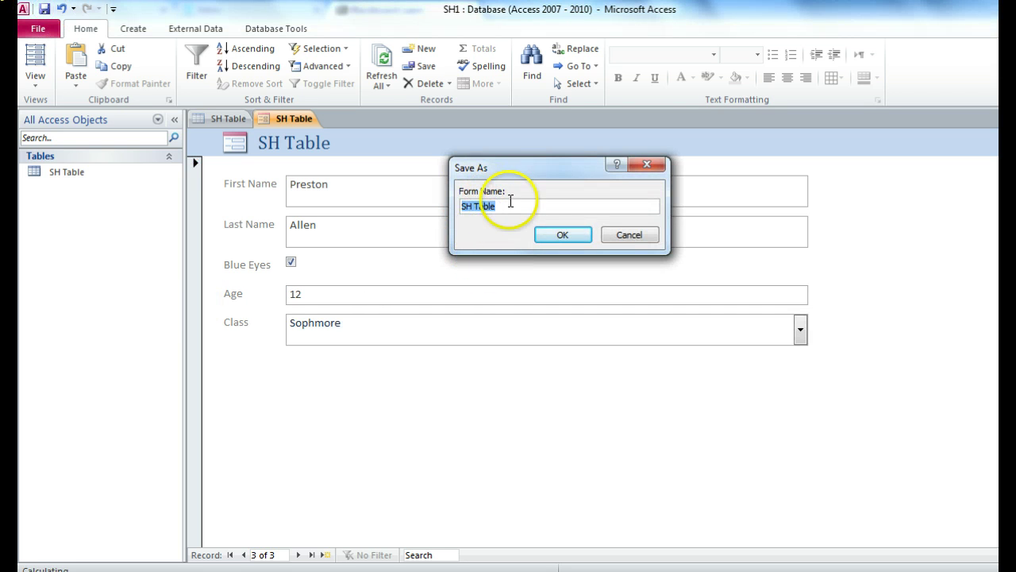
{"action": "left_click", "coordinate": [565, 232]}
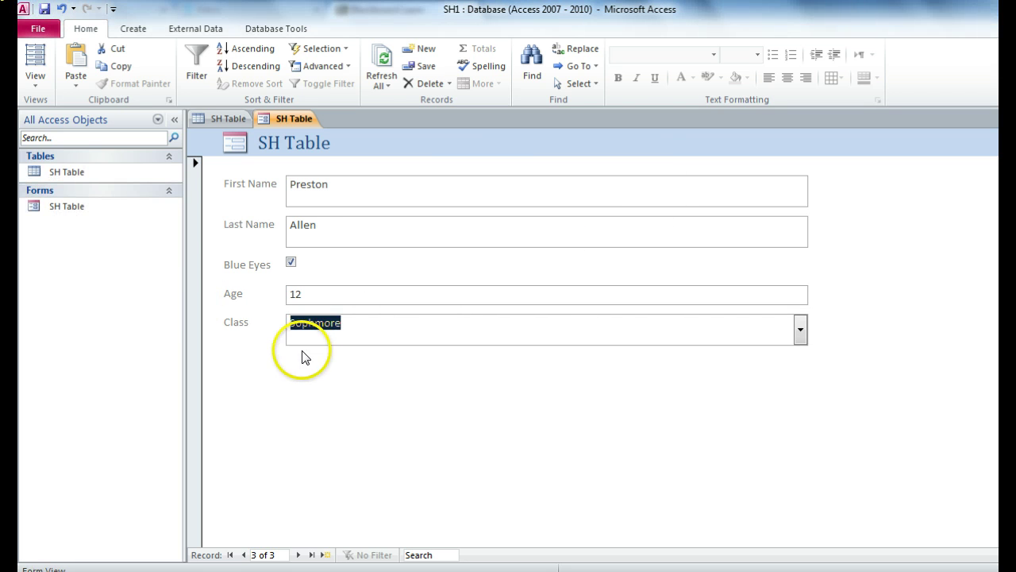
Refresh the SH Table datasheet to load the records entered in the form, and compare it with the form
{"action": "left_click", "coordinate": [215, 118]}
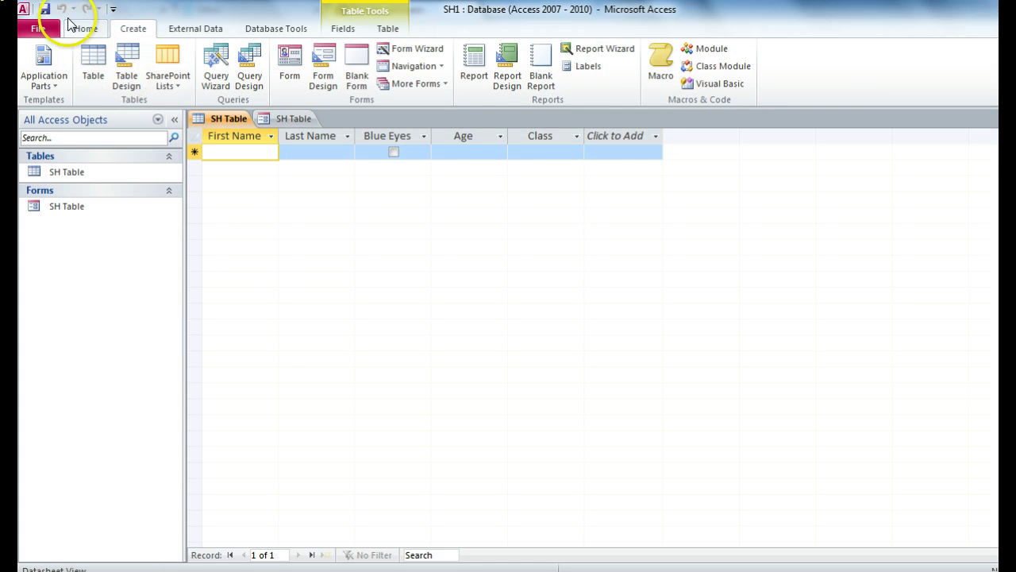
{"action": "left_click", "coordinate": [86, 30]}
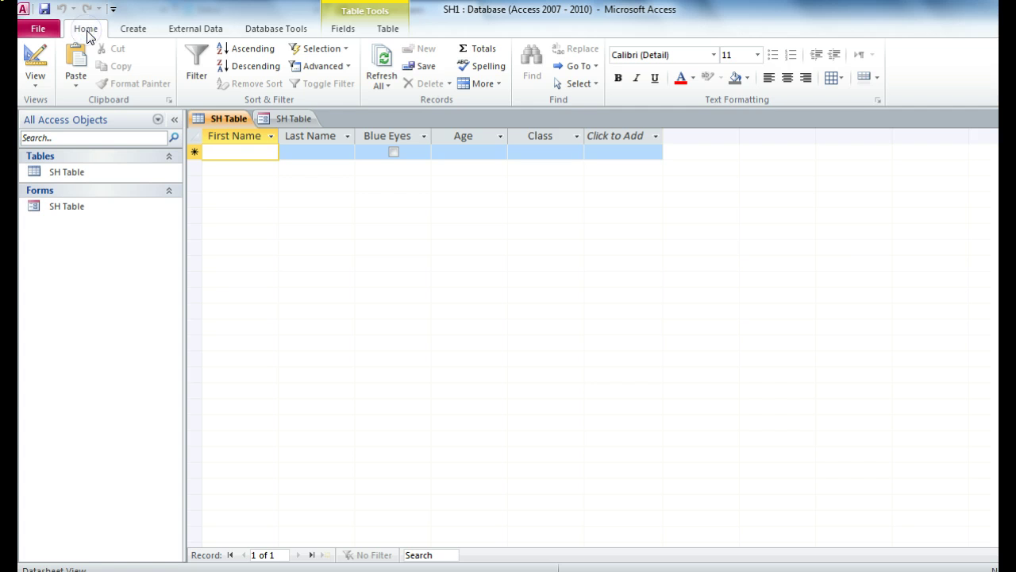
{"action": "left_click", "coordinate": [382, 60]}
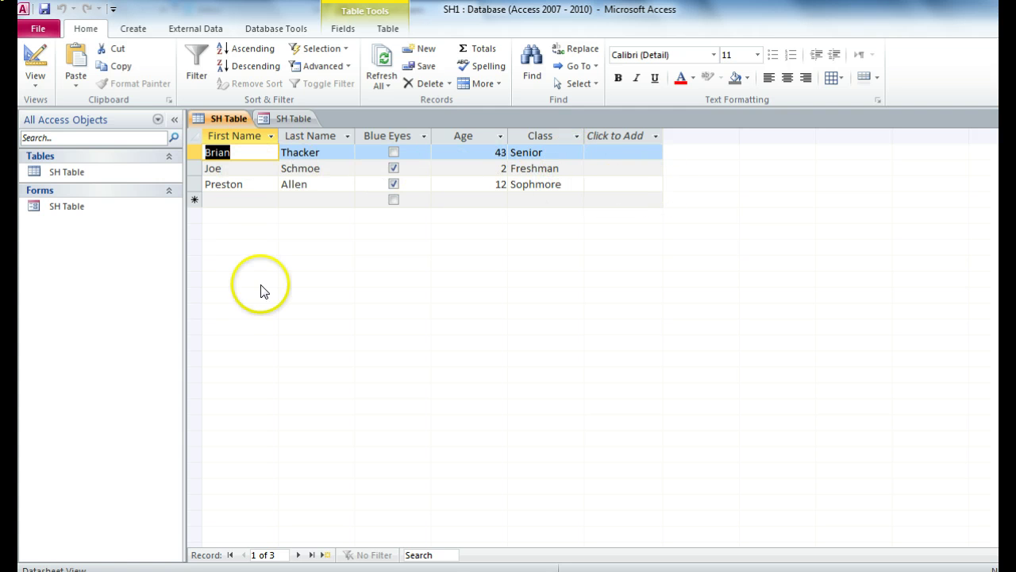
{"action": "left_click", "coordinate": [285, 118]}
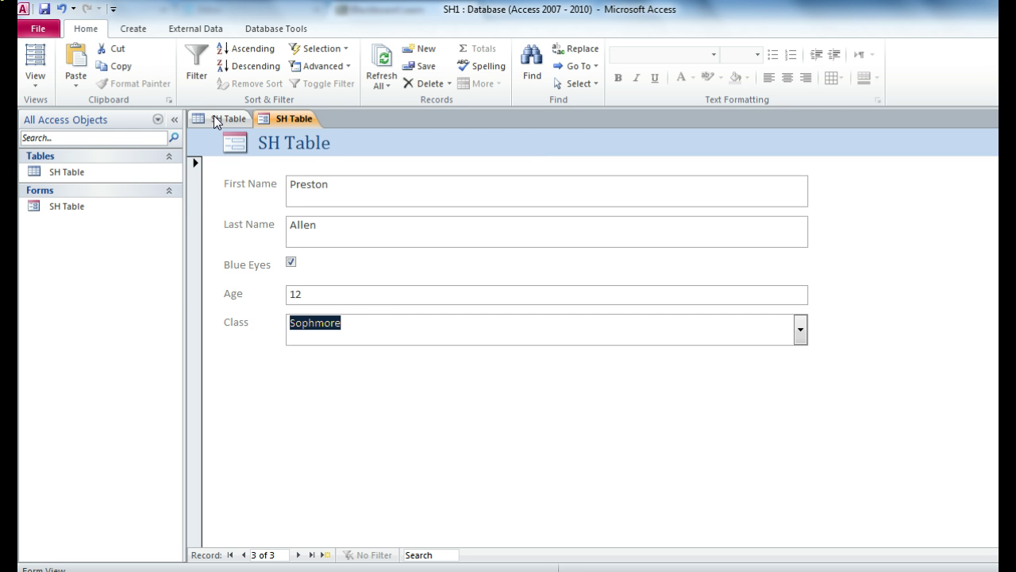
{"action": "left_click", "coordinate": [214, 119]}
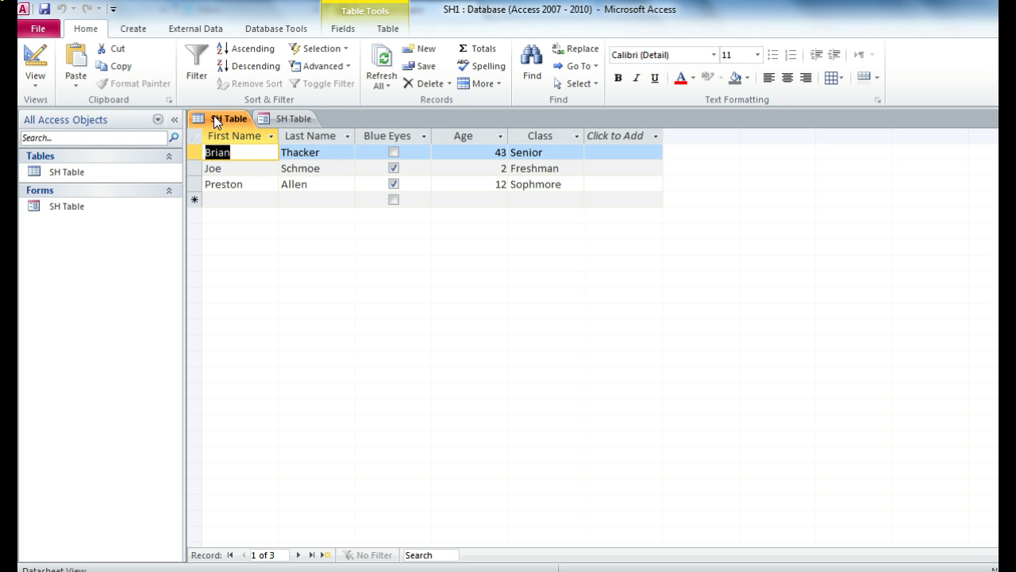